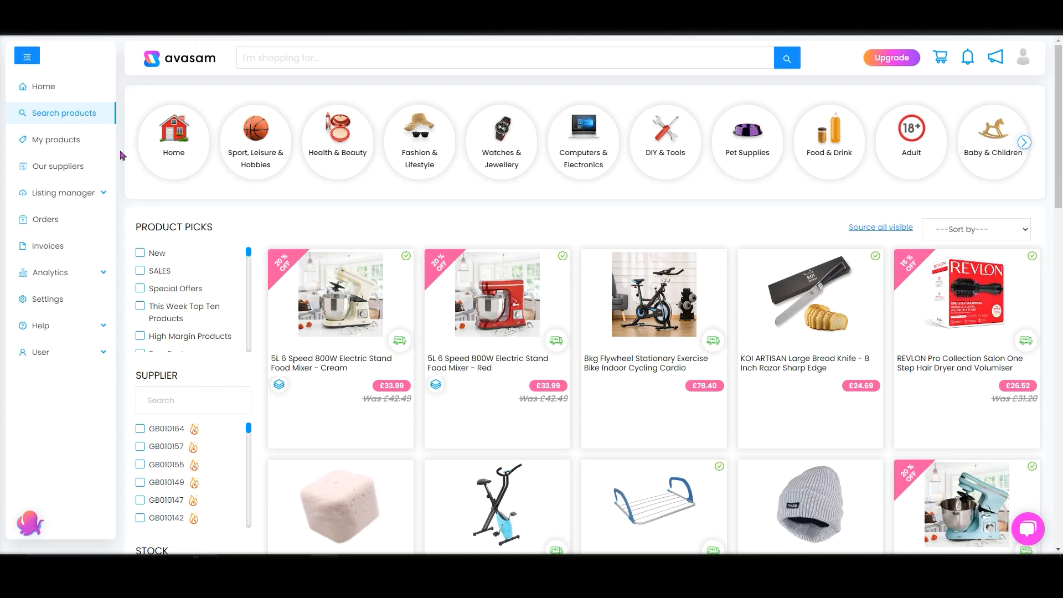
- Start adding an EKM sales channel in the sales channel integration settings and enter the EKM account name
click(37, 300)
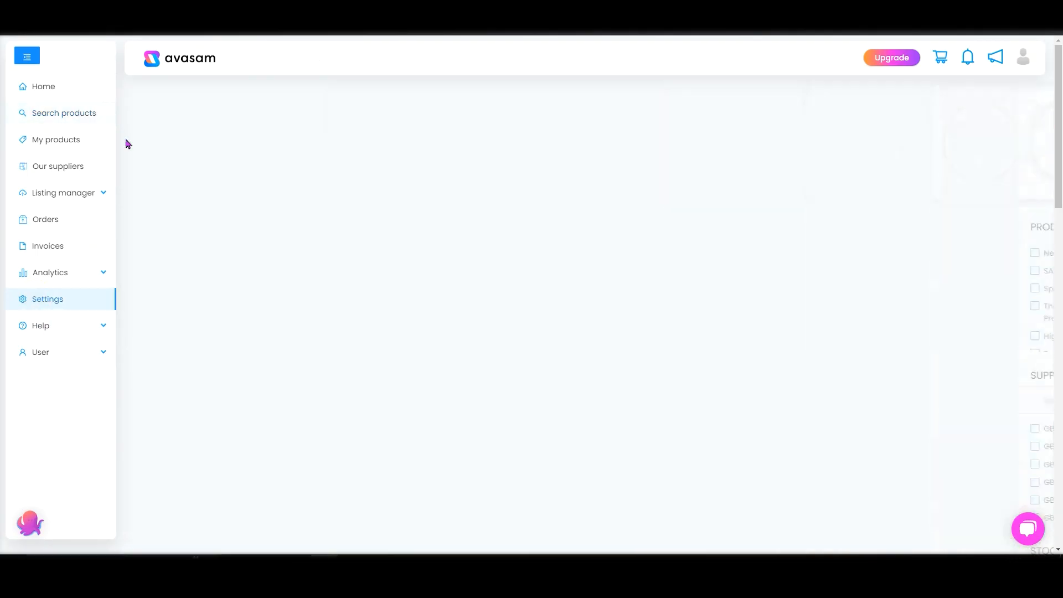
click(191, 162)
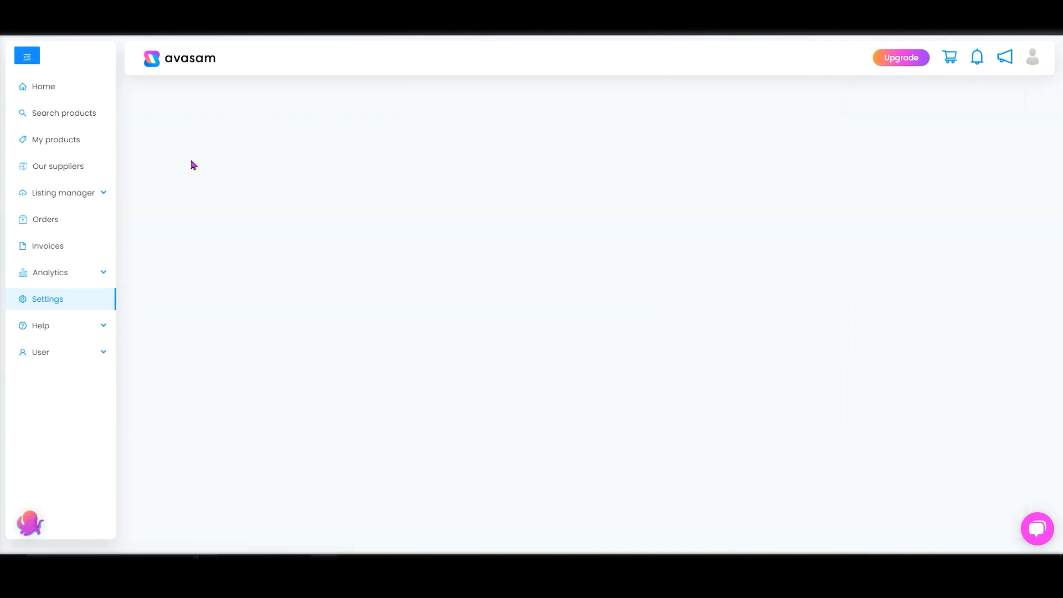
click(896, 119)
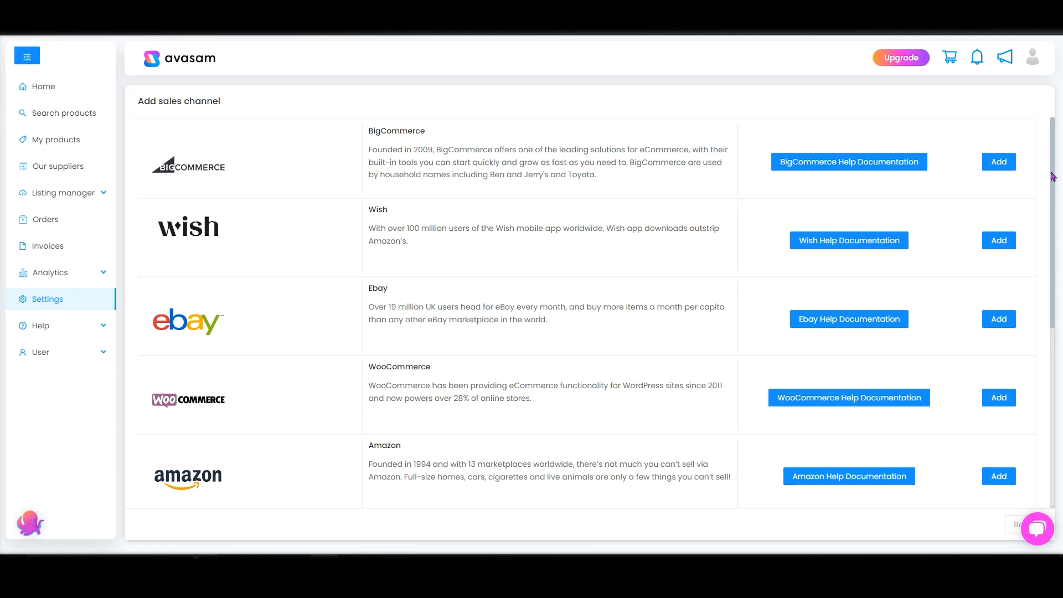
scroll(984, 227, down, 5)
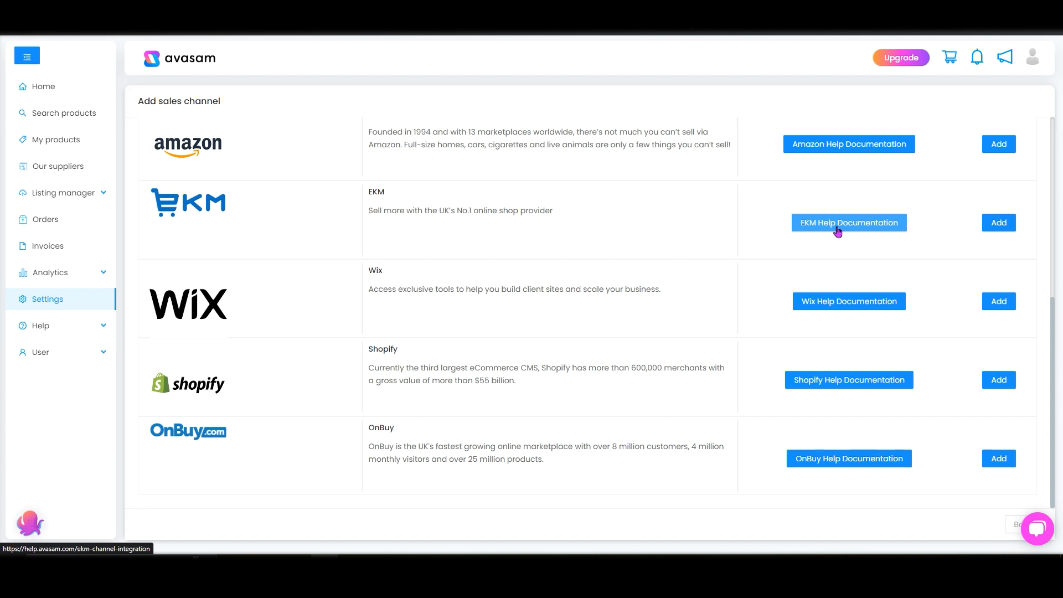
click(996, 224)
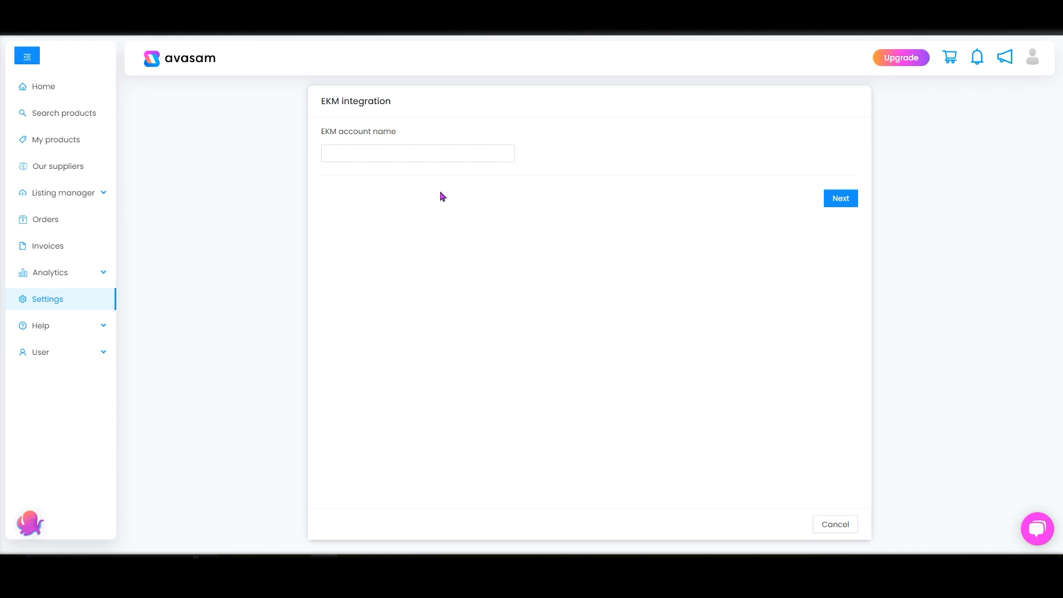
click(398, 157)
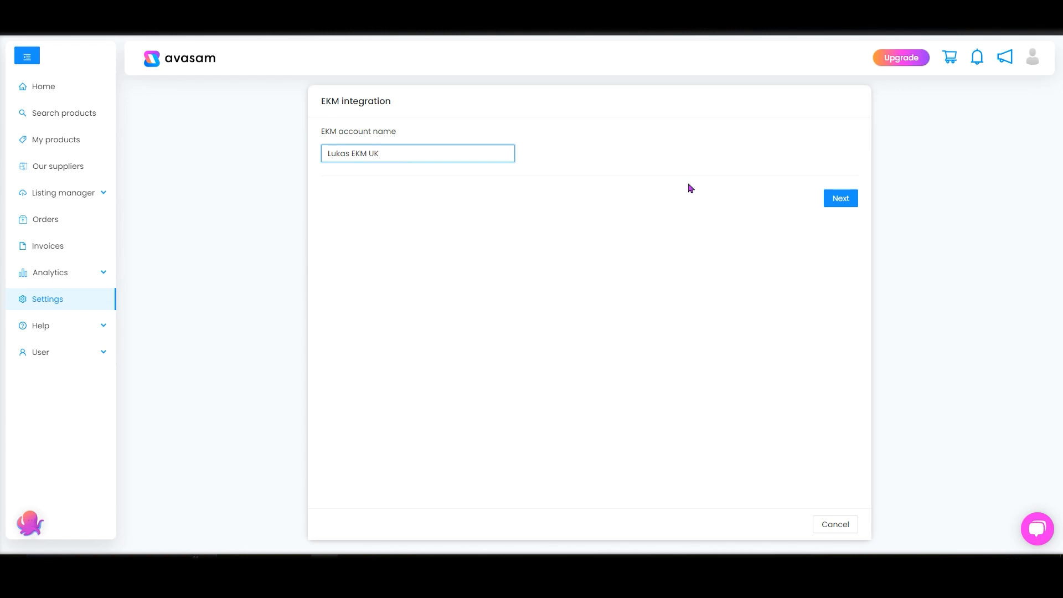
click(854, 200)
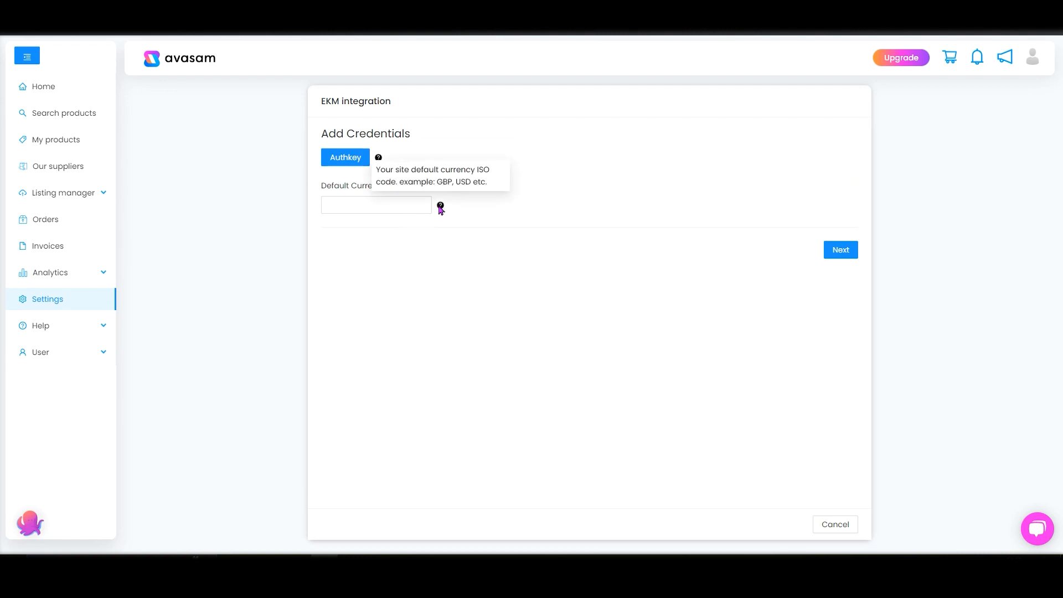
- Set the EKM integration's default currency to GBP and authorise Avasam to access the EKM store
click(405, 203)
text(GBP)
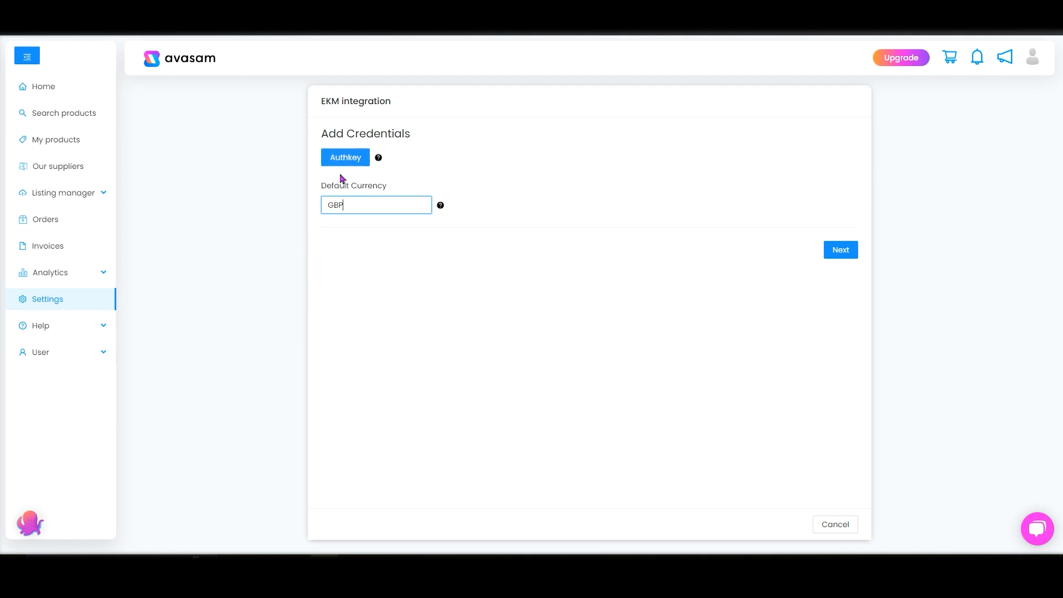
click(352, 159)
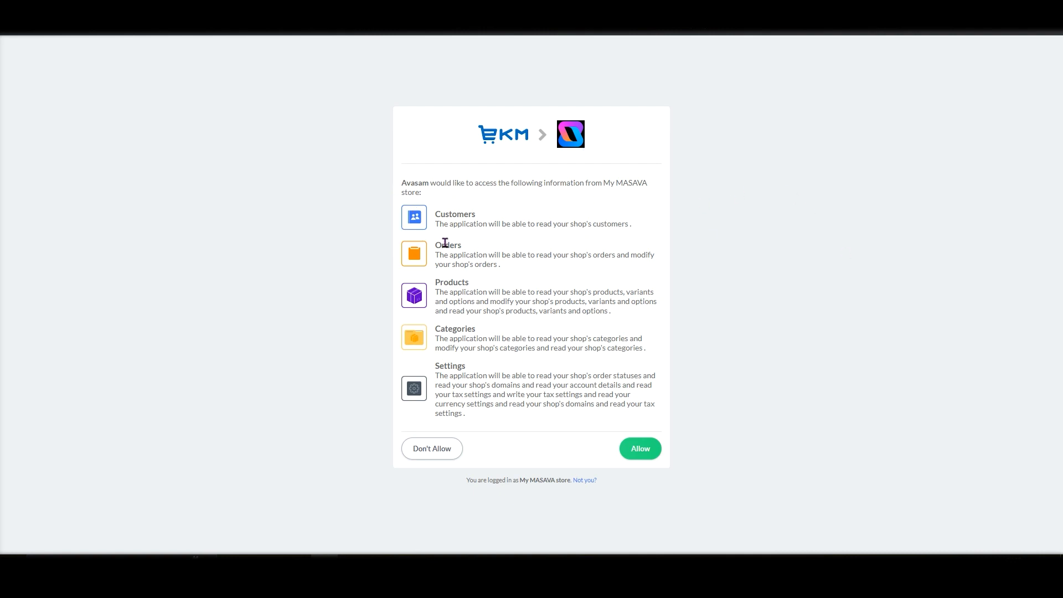
click(647, 450)
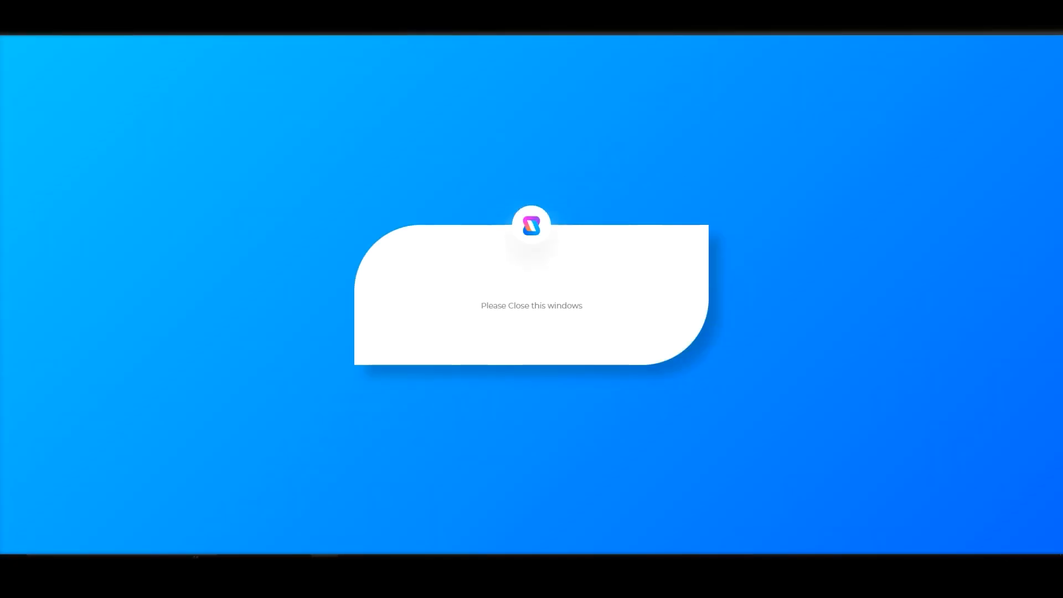
key(ctrl+w)
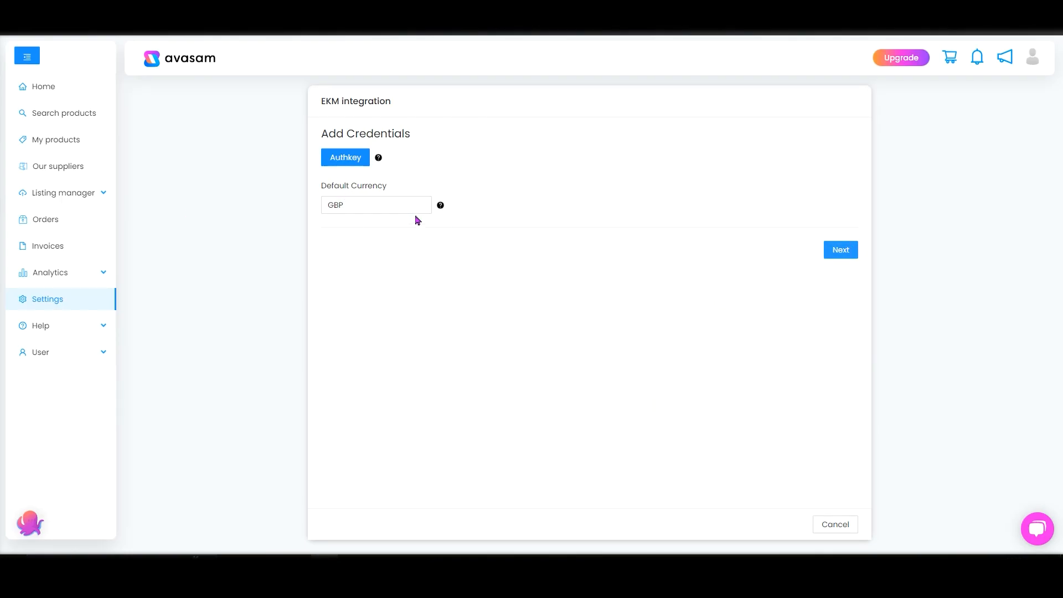
click(841, 252)
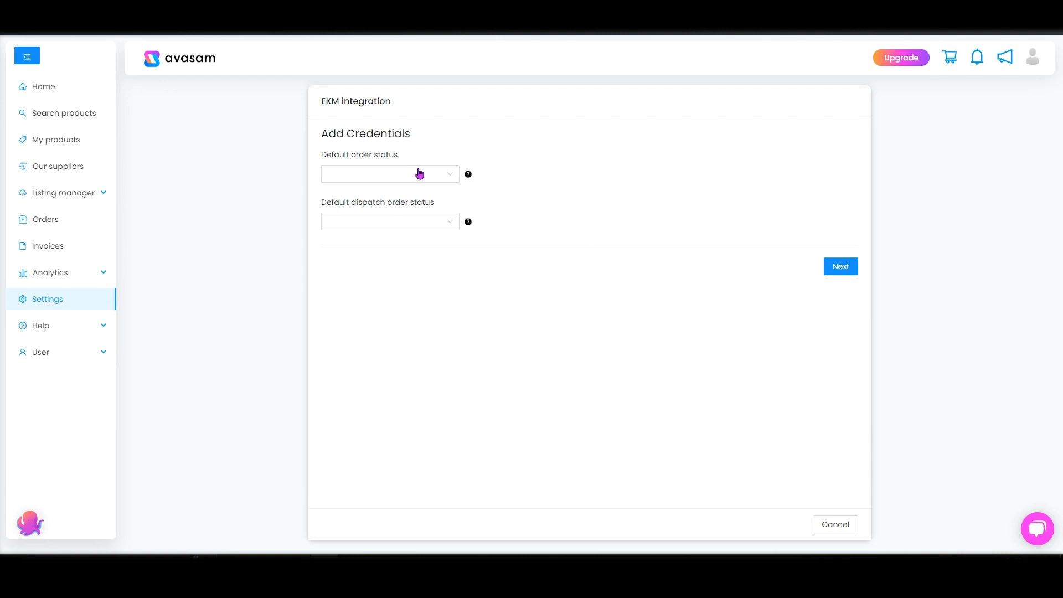
- Set the default order status to Processing and the default dispatch order status to Dispatched, and complete the integration
mouse_move(469, 176)
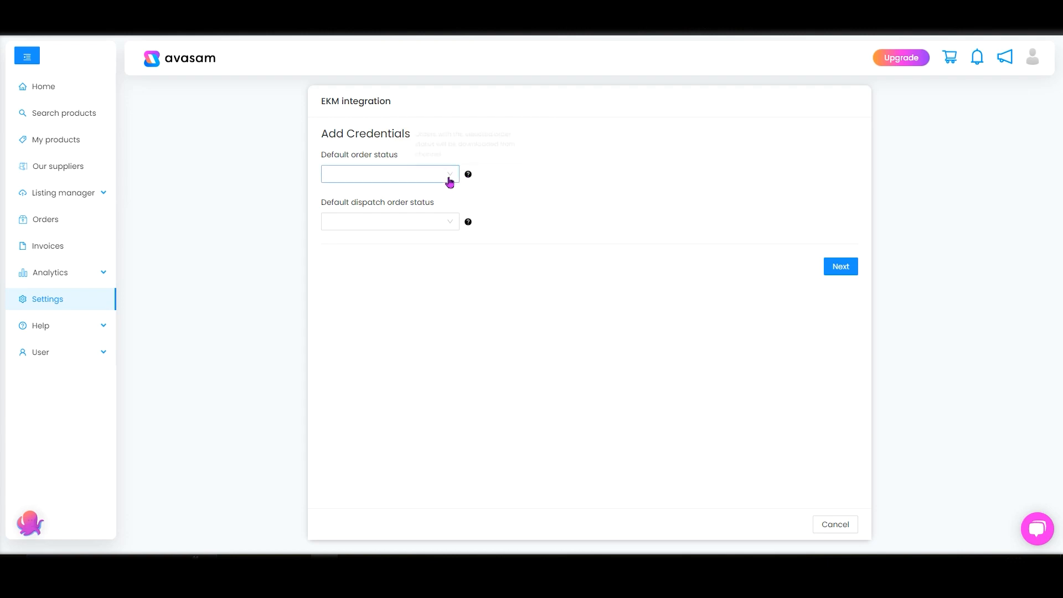
click(448, 175)
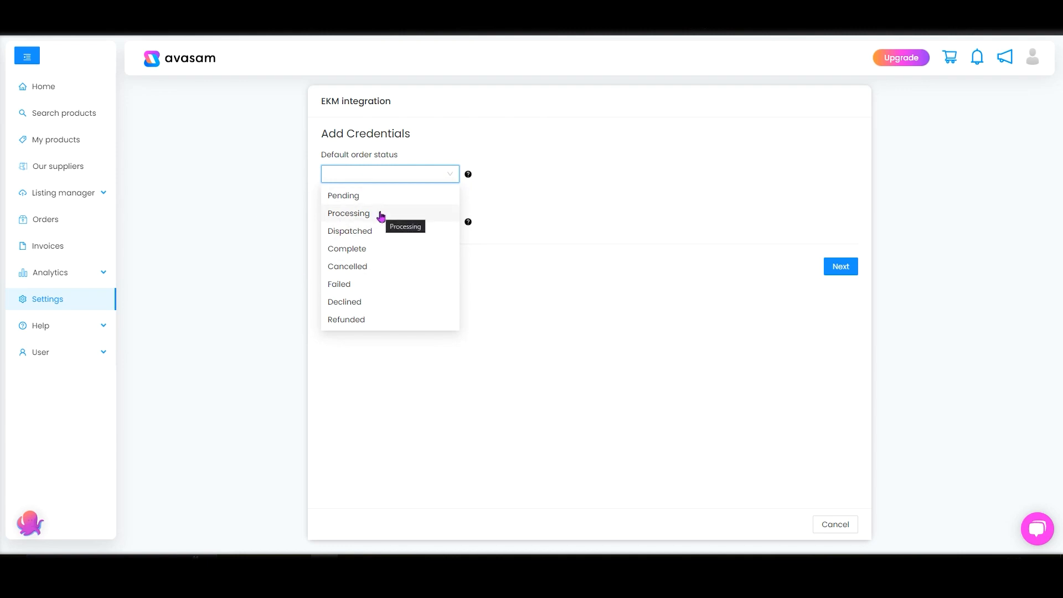
click(381, 216)
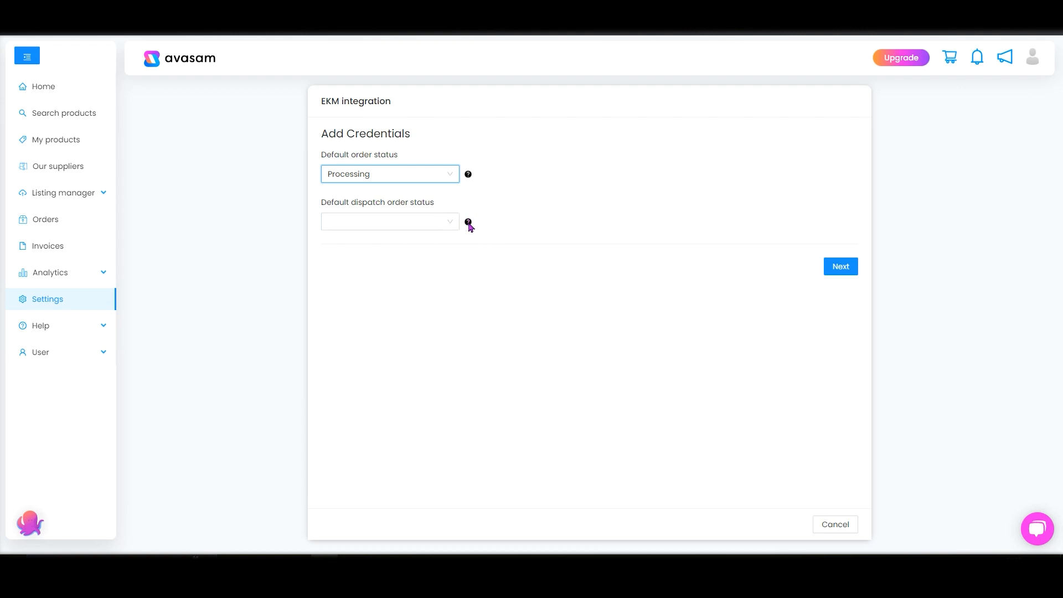
mouse_move(469, 224)
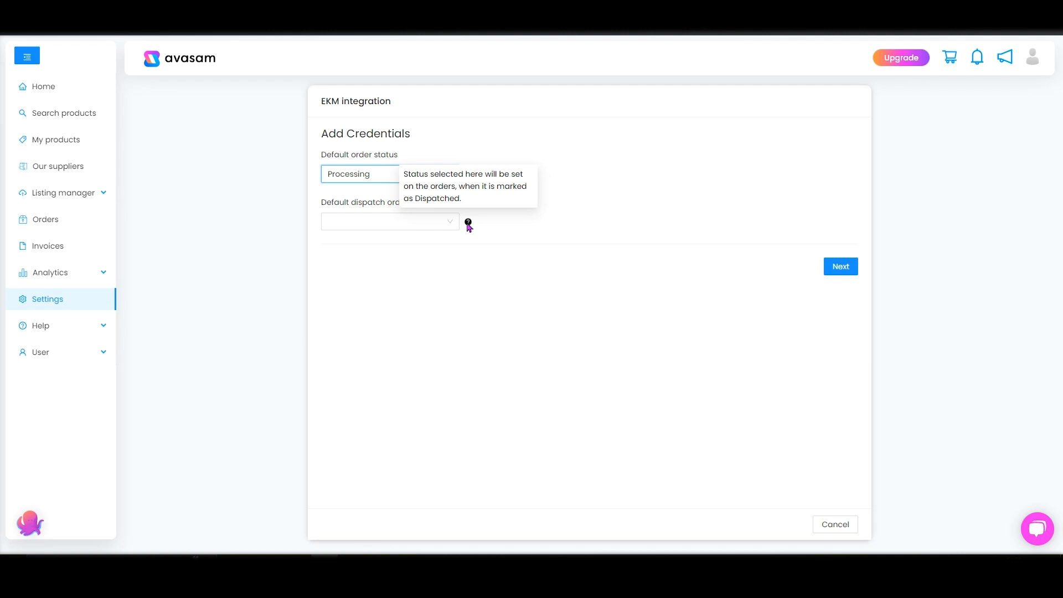
click(399, 222)
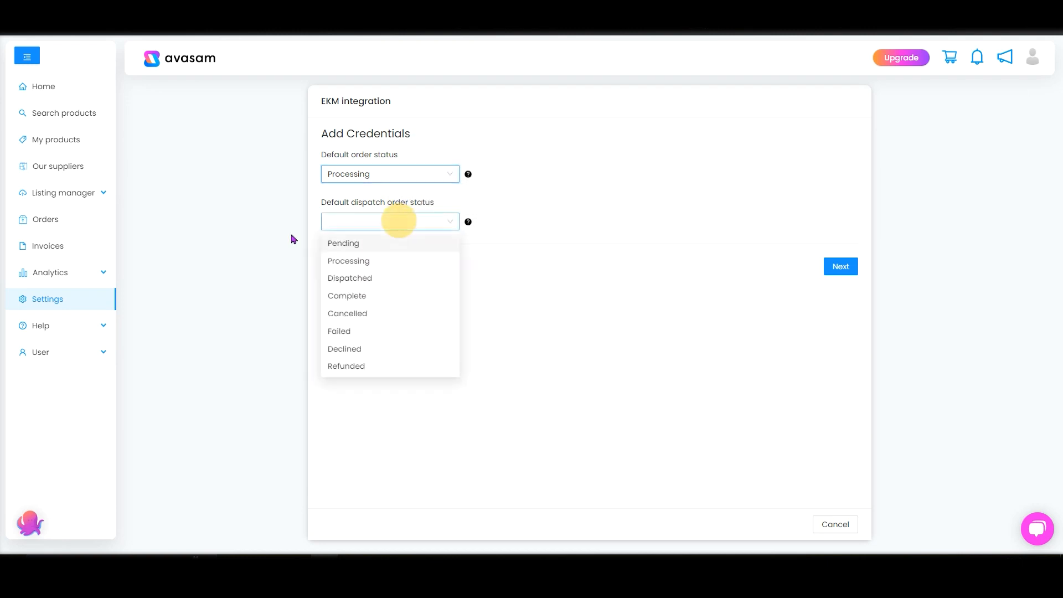
click(357, 279)
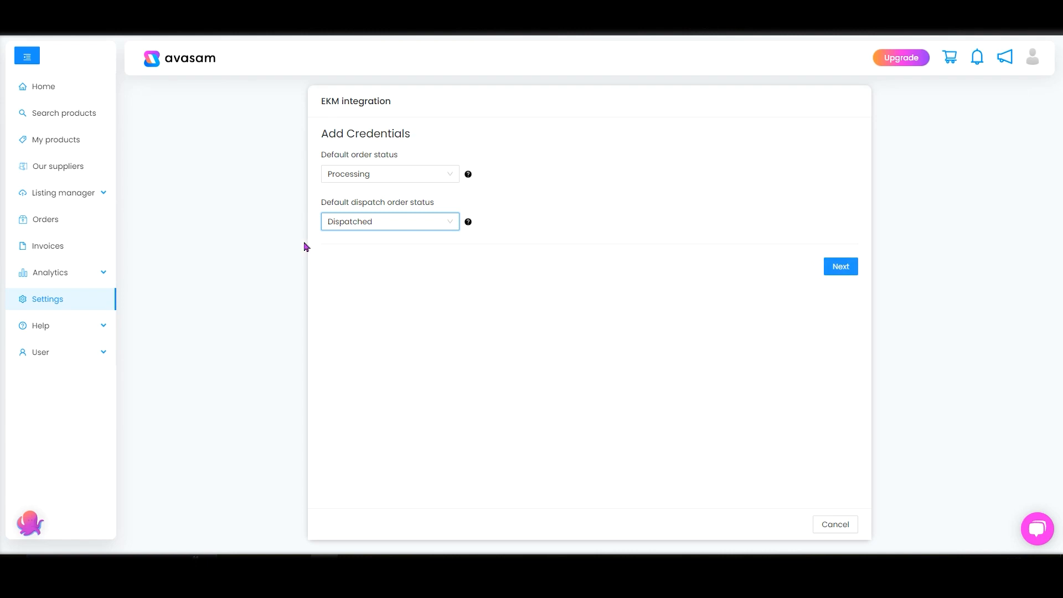
click(832, 272)
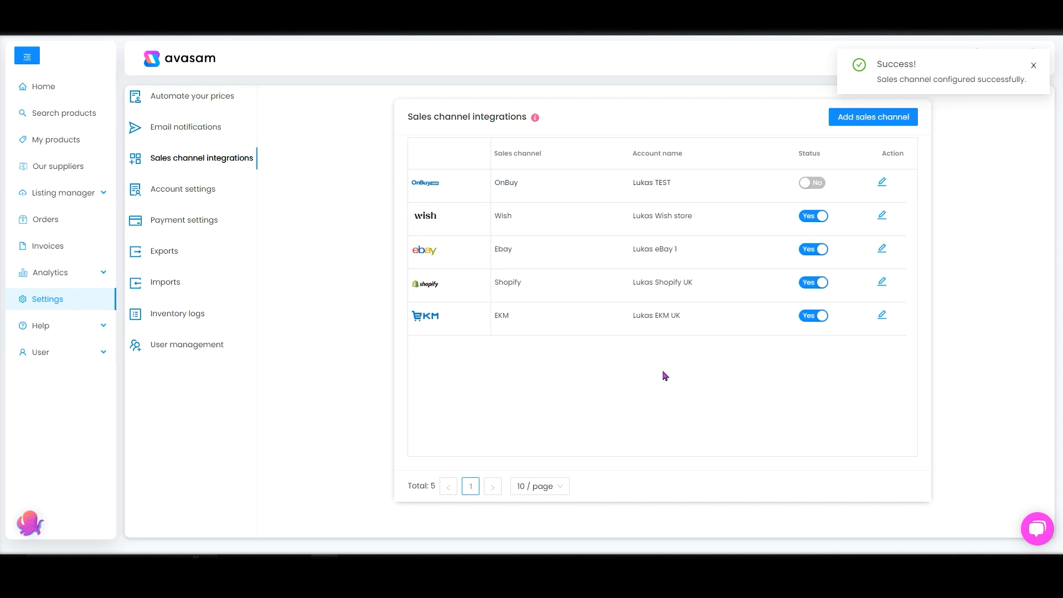
- Open the new EKM channel for editing and test its connection
click(881, 319)
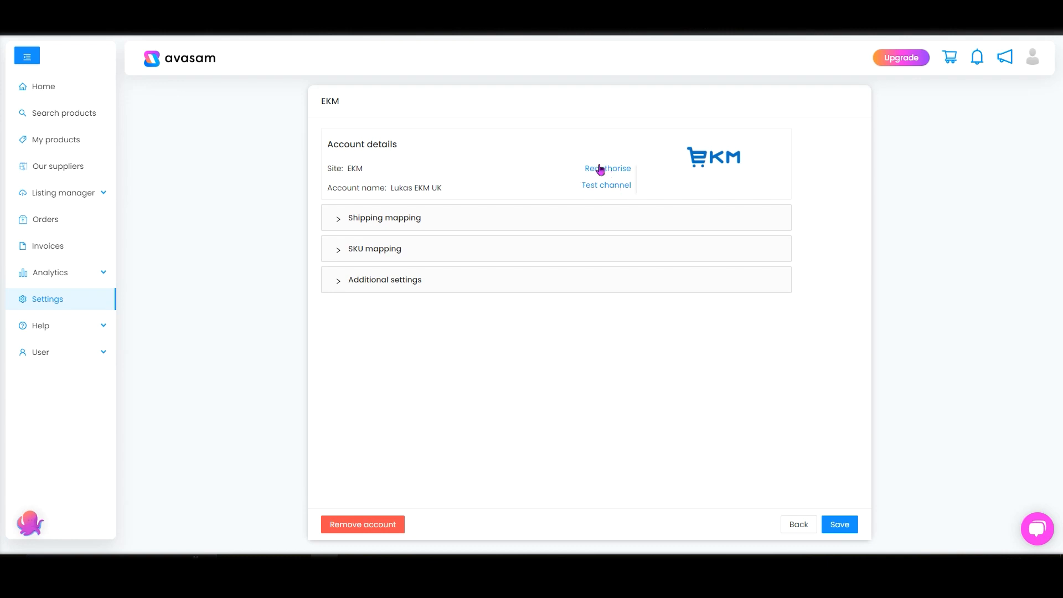
click(595, 185)
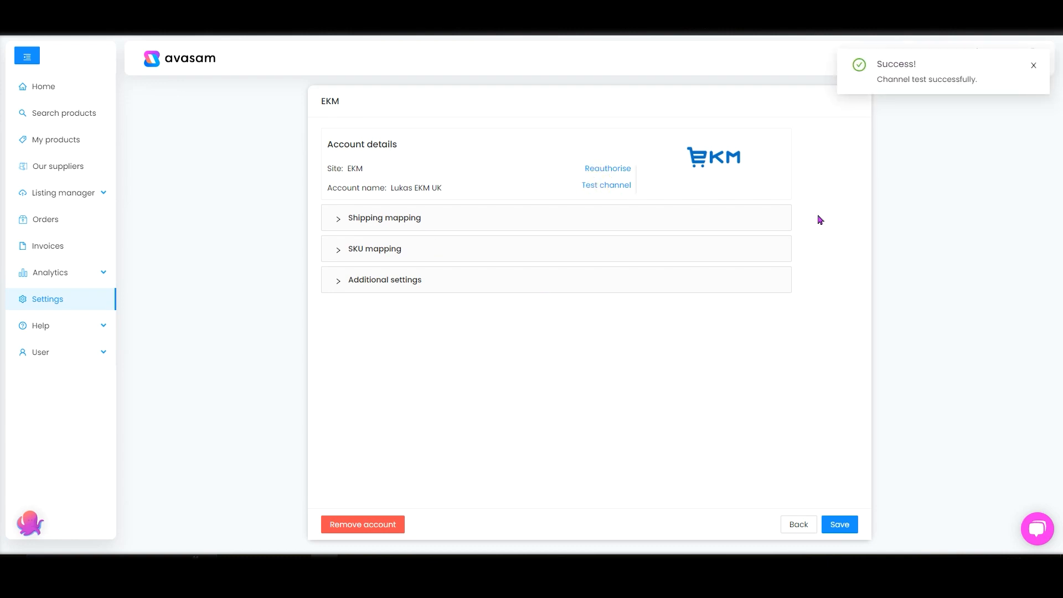
- Examine the sales channel shipping service options in the EKM shipping mapping tool and leave it without saving a mapping
click(424, 223)
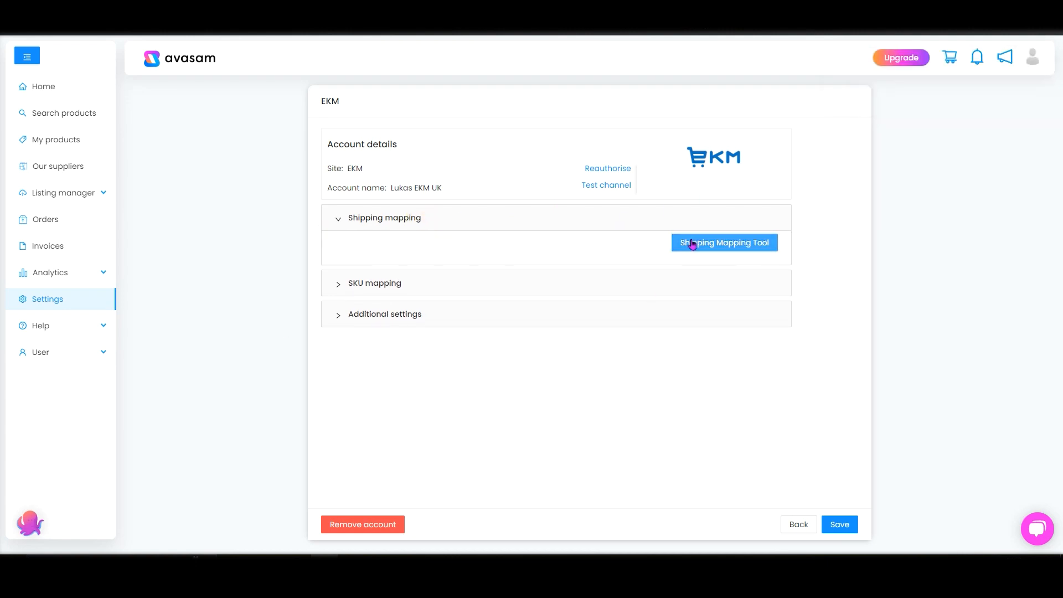
click(722, 247)
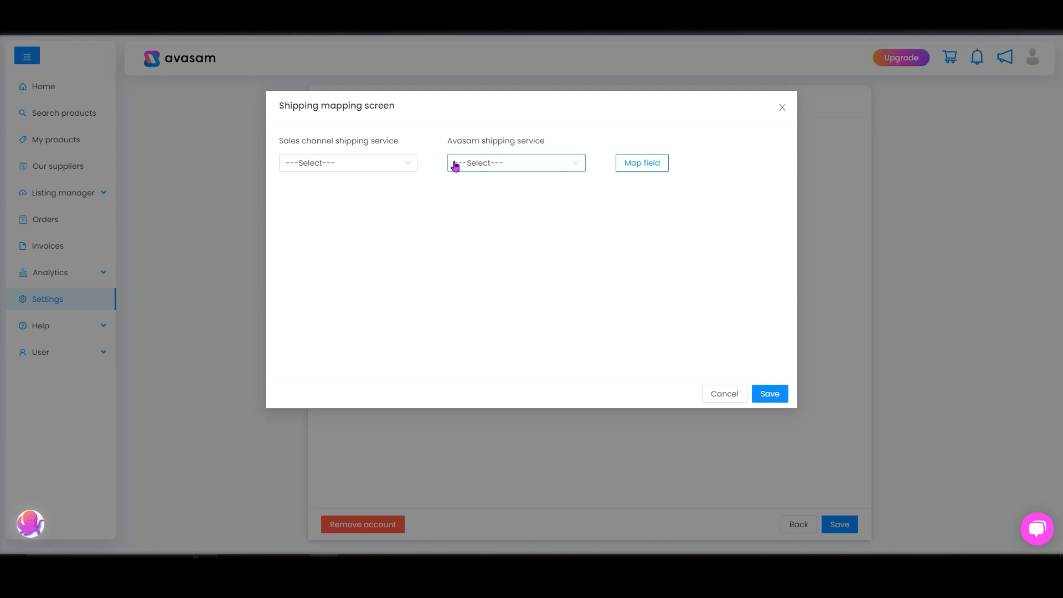
click(410, 163)
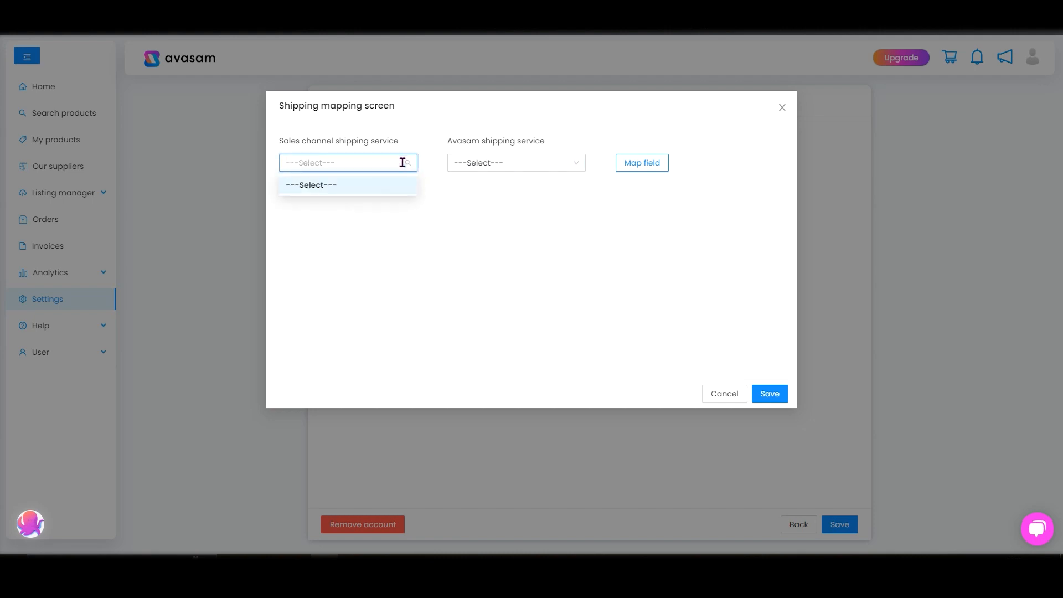
click(403, 162)
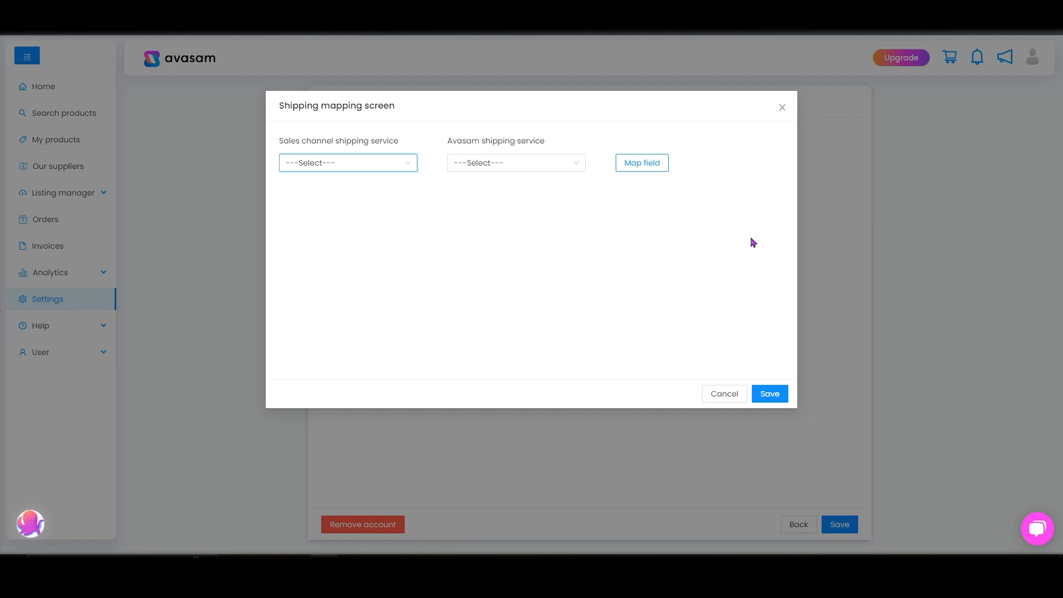
click(406, 164)
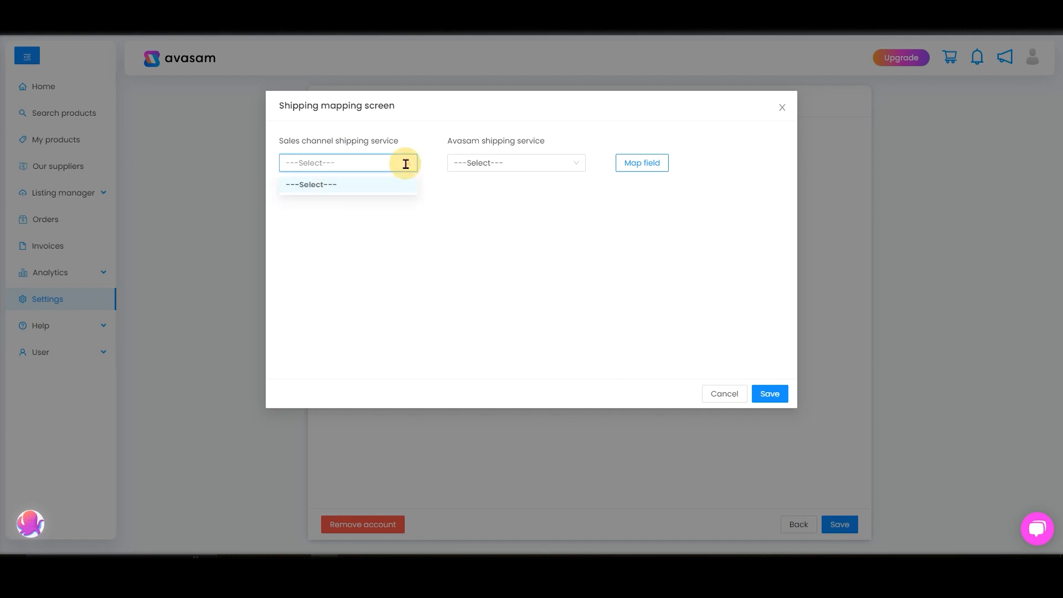
click(406, 164)
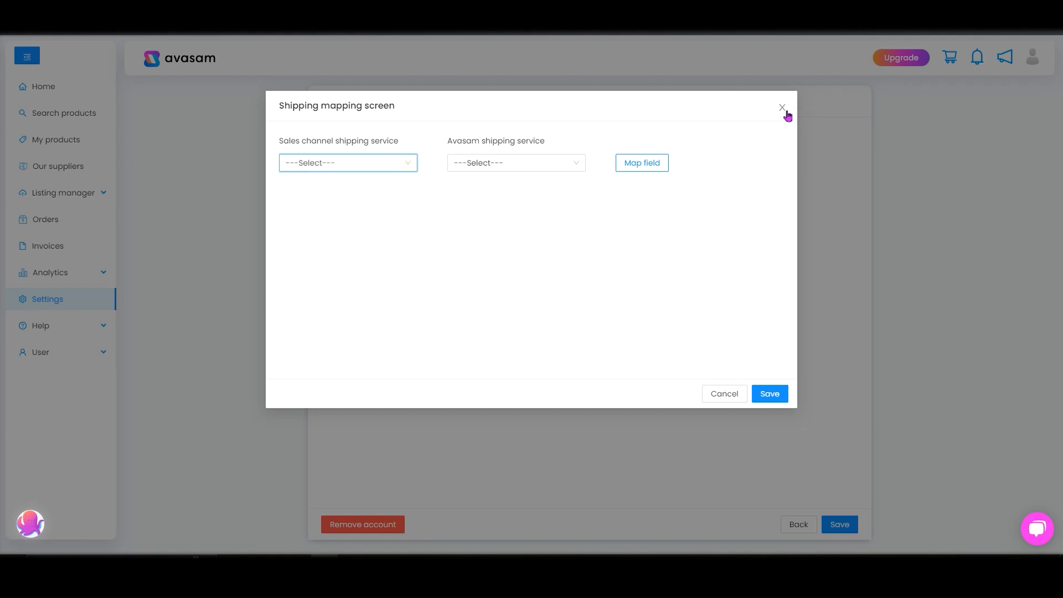
click(726, 393)
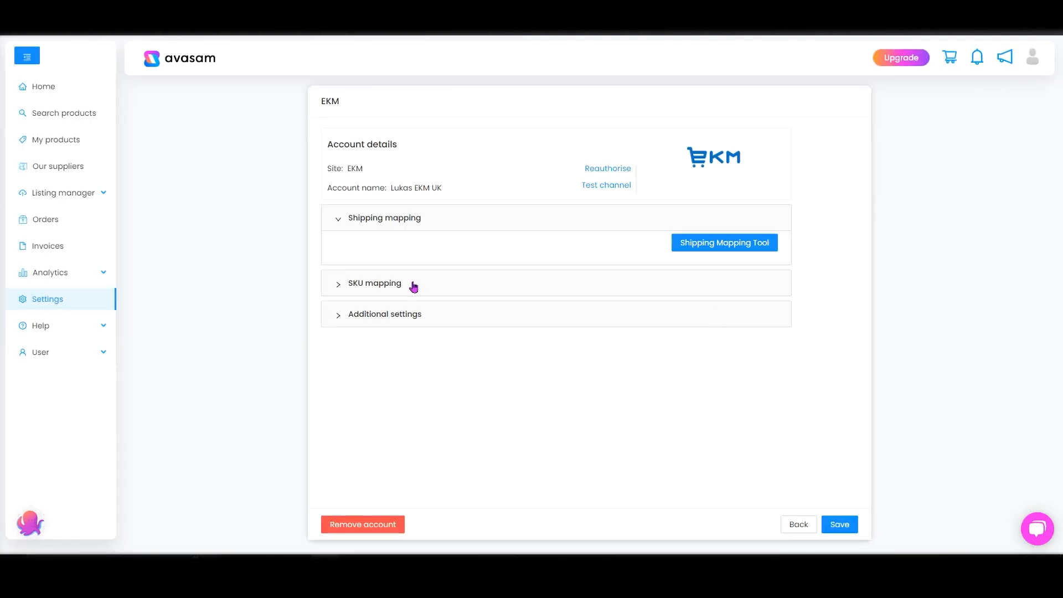
- Enable Exclude non-Avasam orders and Stock update in the EKM additional settings, with Price (inc VAT) update switched off
click(412, 283)
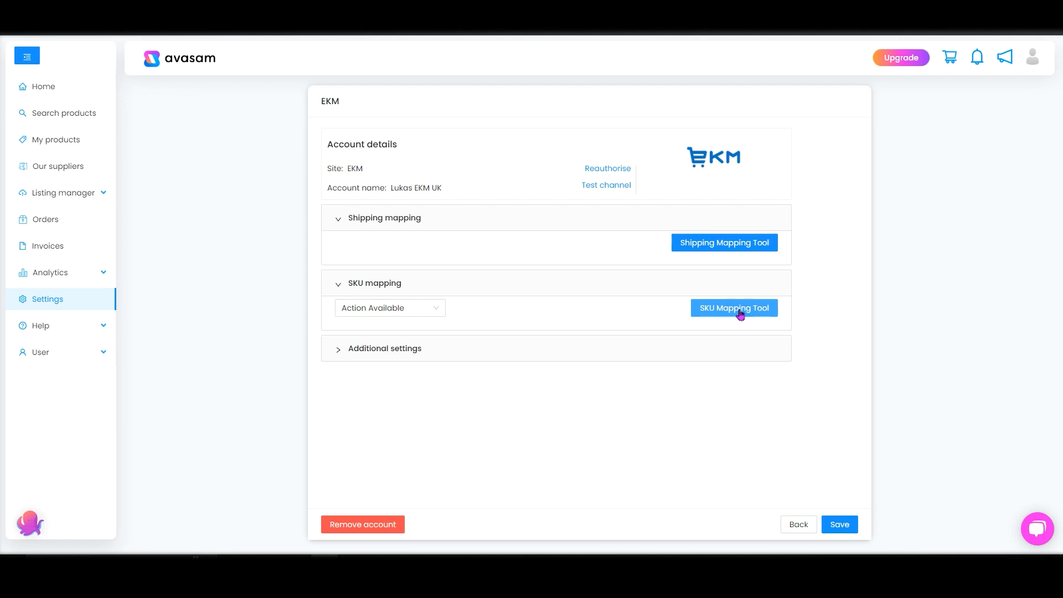
click(360, 348)
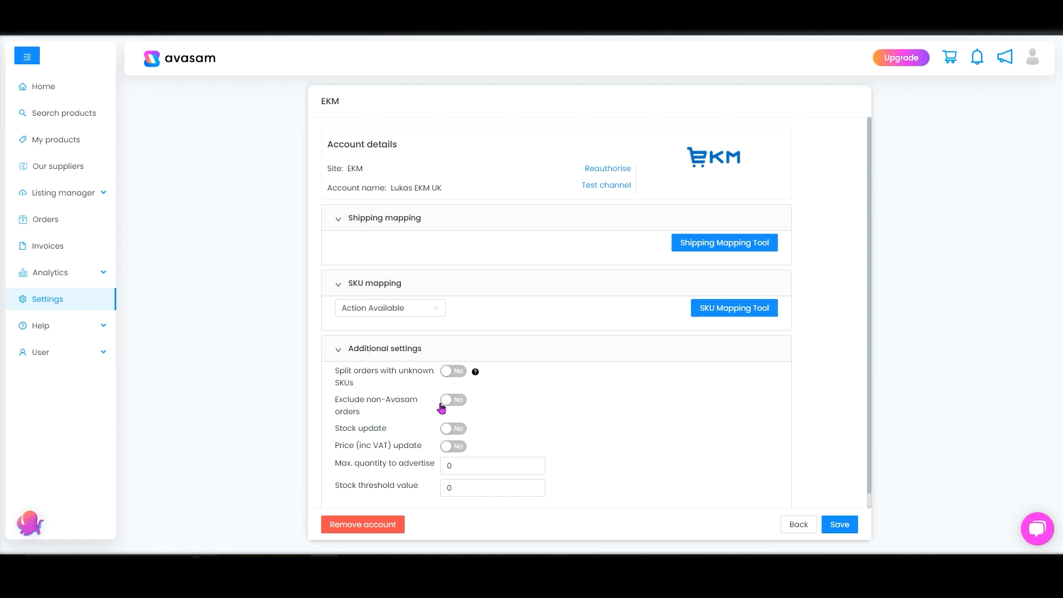
mouse_move(477, 374)
click(447, 402)
click(453, 430)
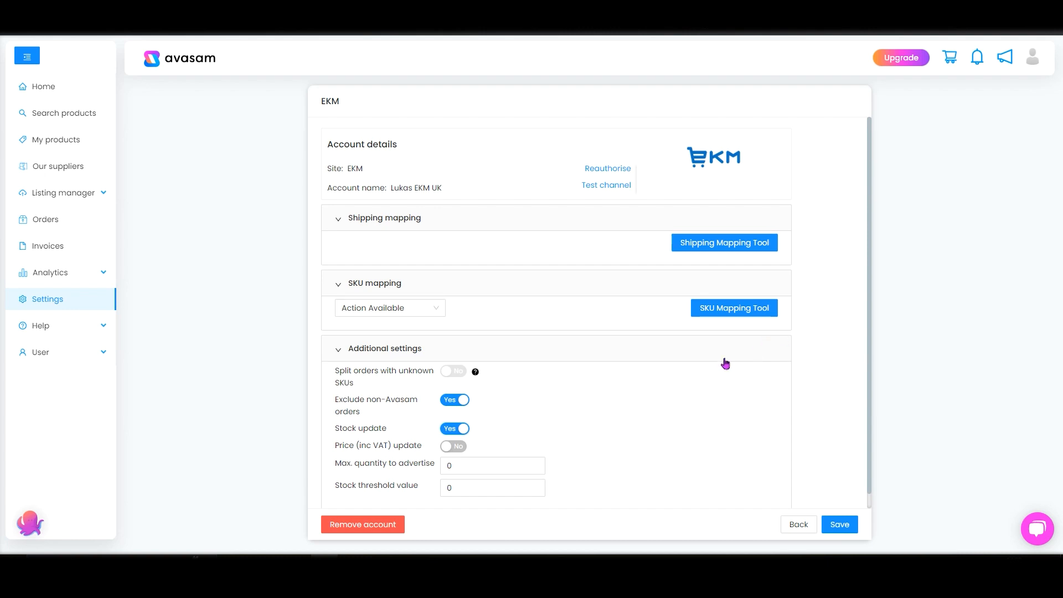
click(456, 448)
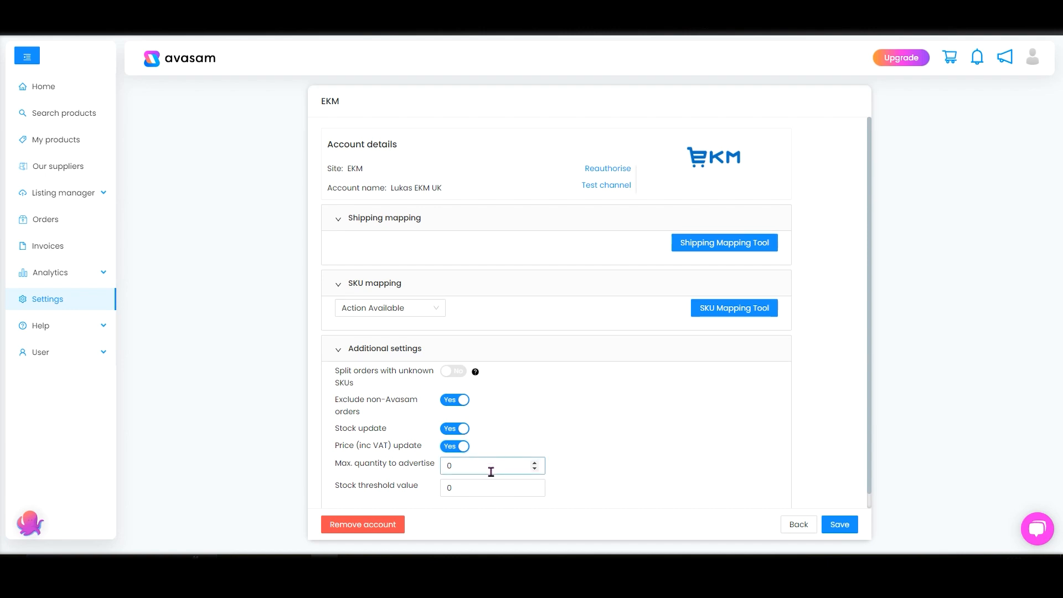
click(453, 448)
- Set the EKM channel's maximum quantity to advertise to 20
click(448, 467)
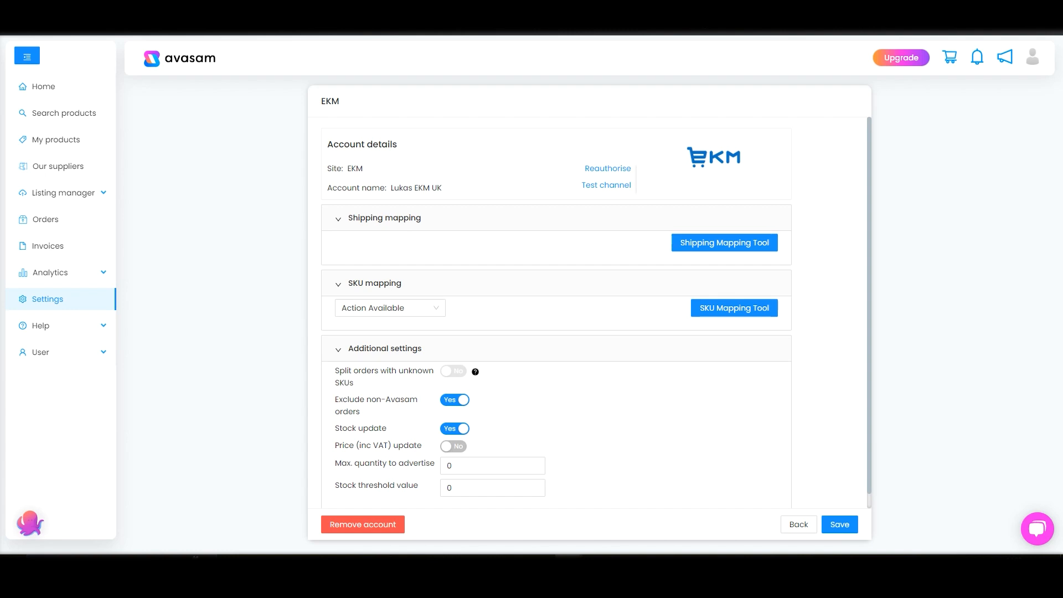
double_click(450, 466)
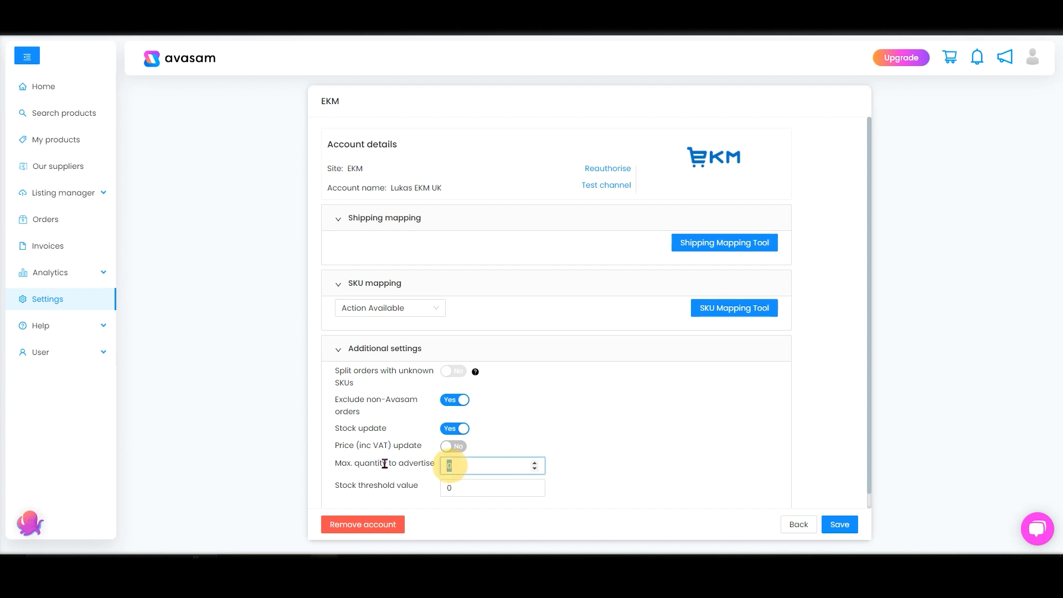
text(20)
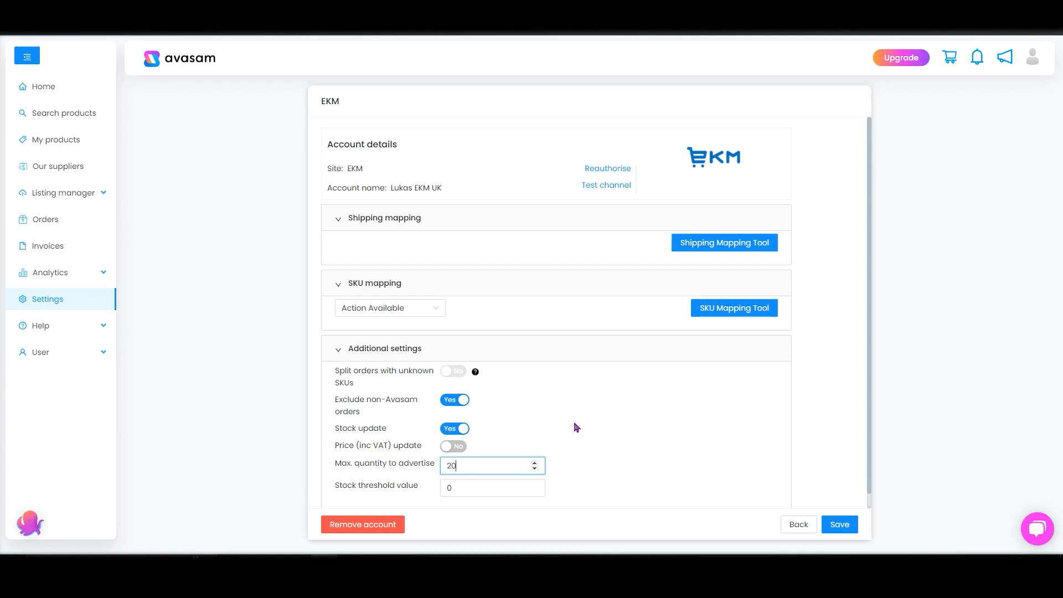
- Set the EKM channel's stock threshold value to 5 and save the channel settings
click(510, 492)
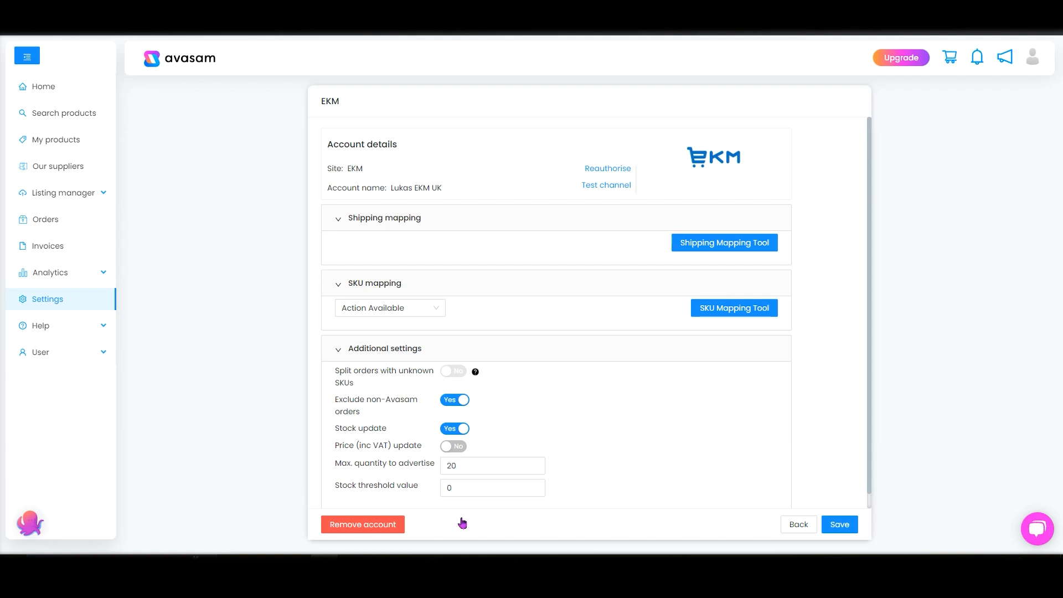
click(462, 489)
key(BackSpace)
text(5)
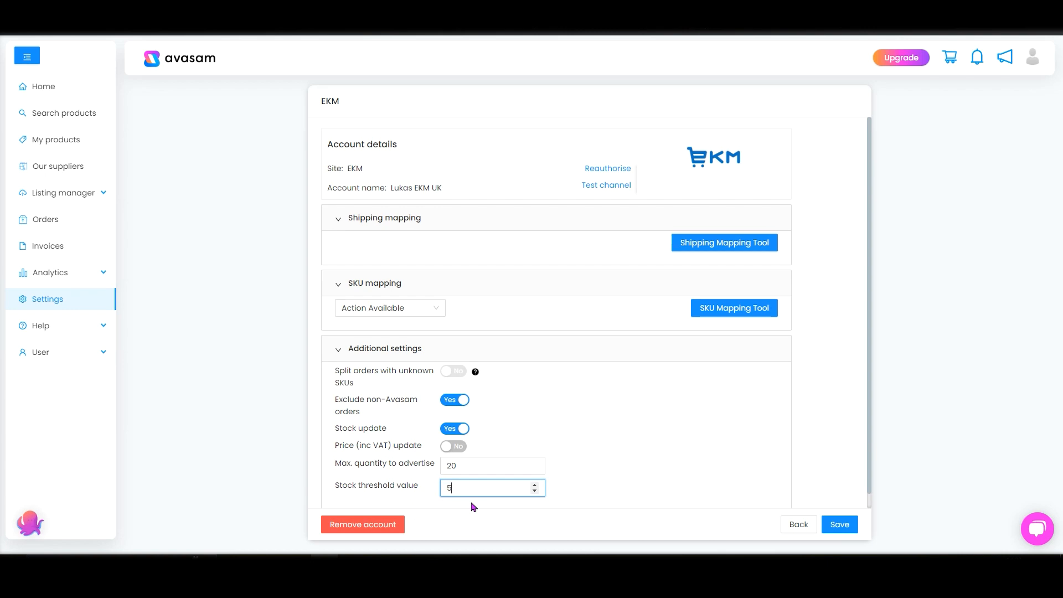
click(655, 509)
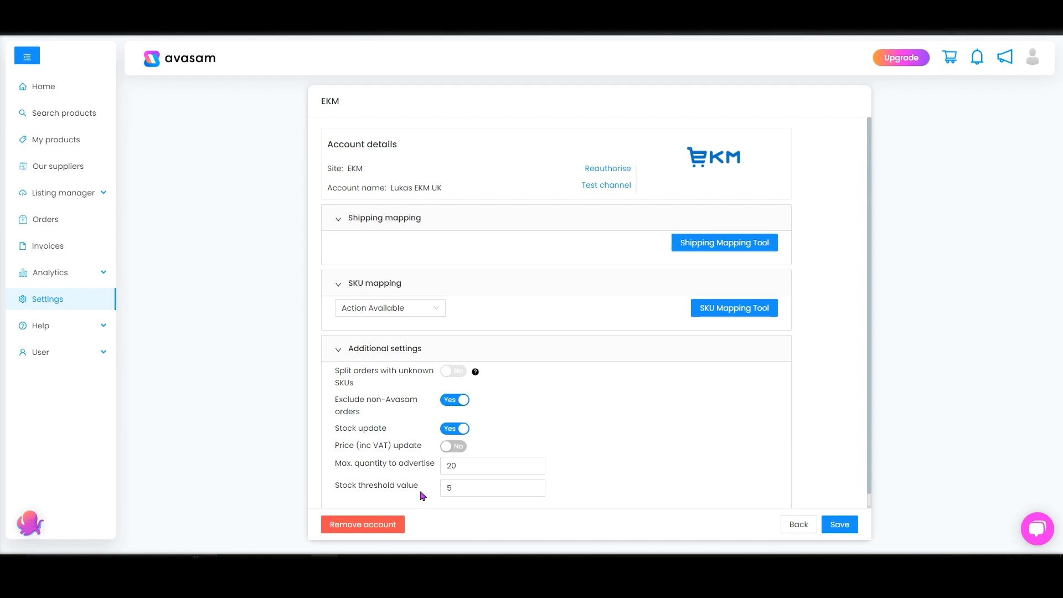
click(840, 526)
click(846, 528)
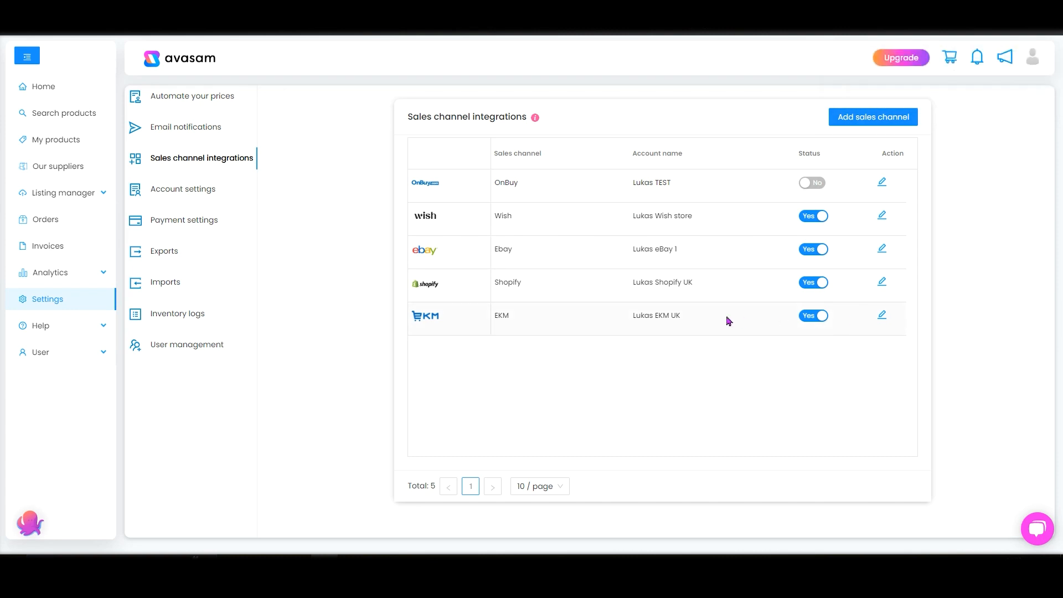
- Open the Help center, then view the support chat and close it without sending a message
click(66, 327)
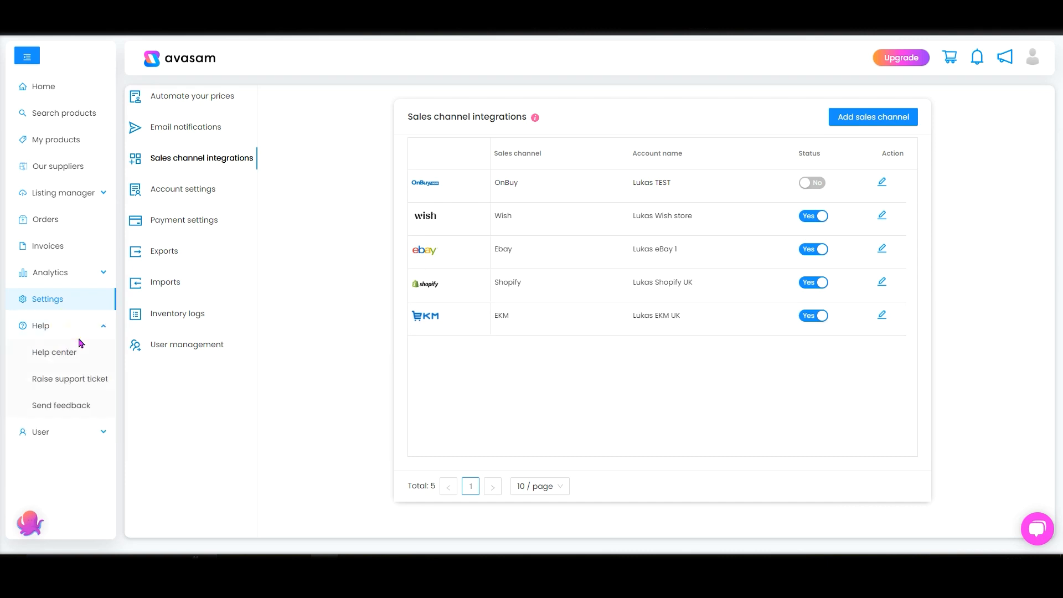
click(55, 355)
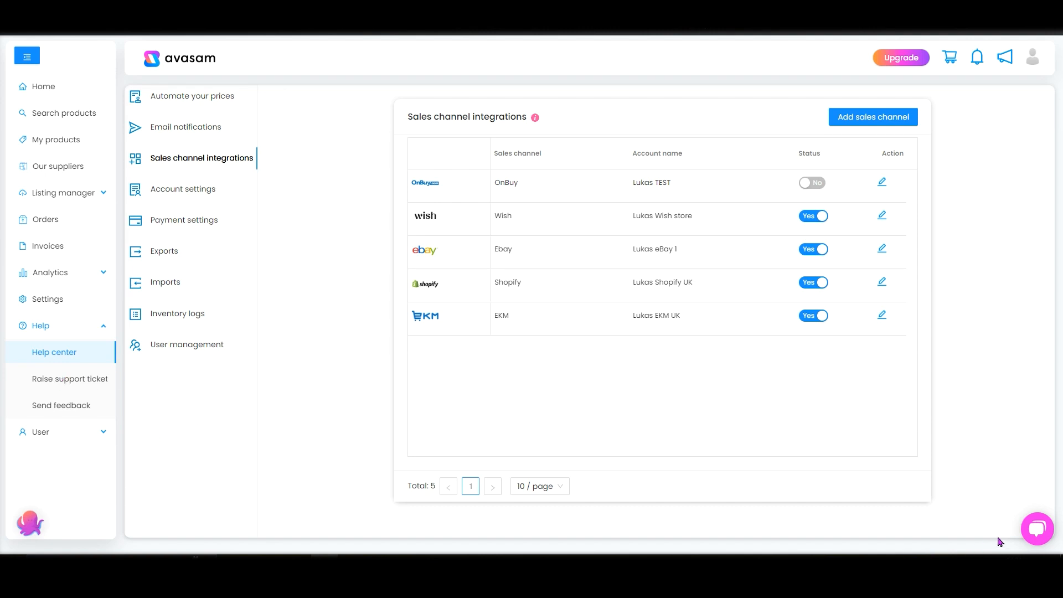
click(1035, 529)
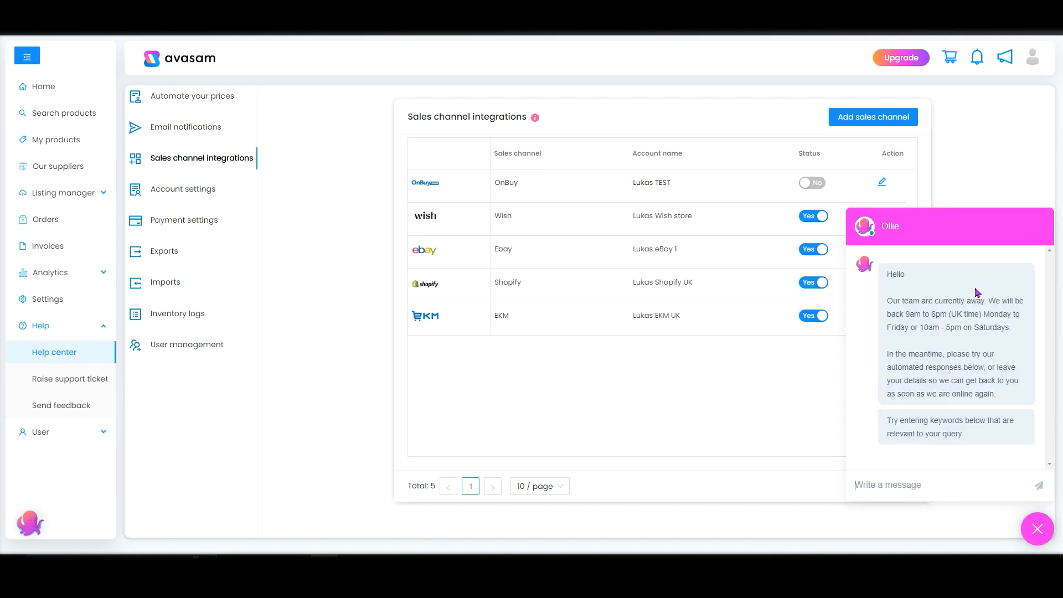
click(1039, 530)
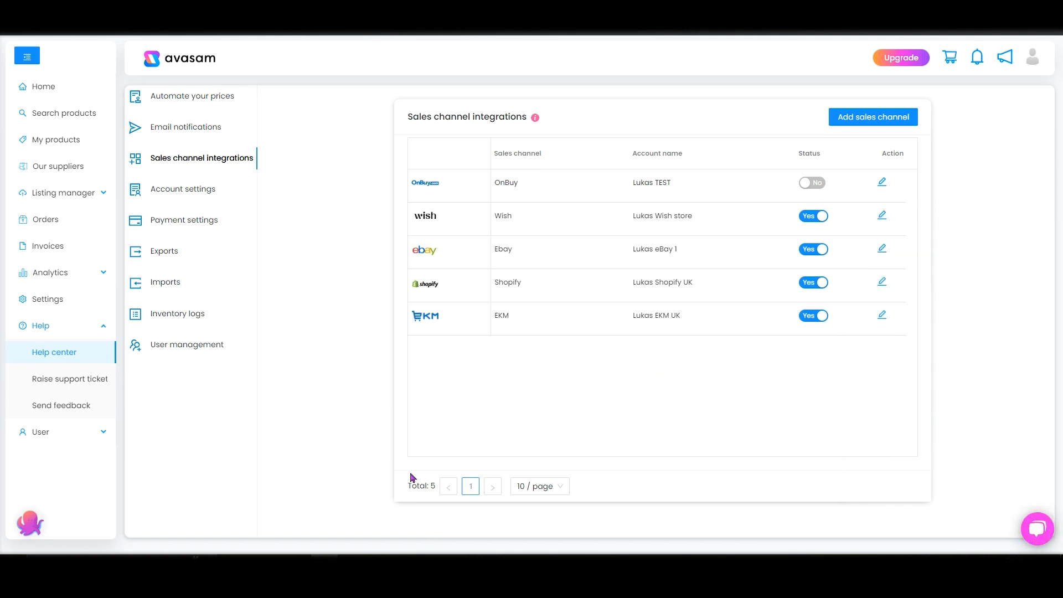